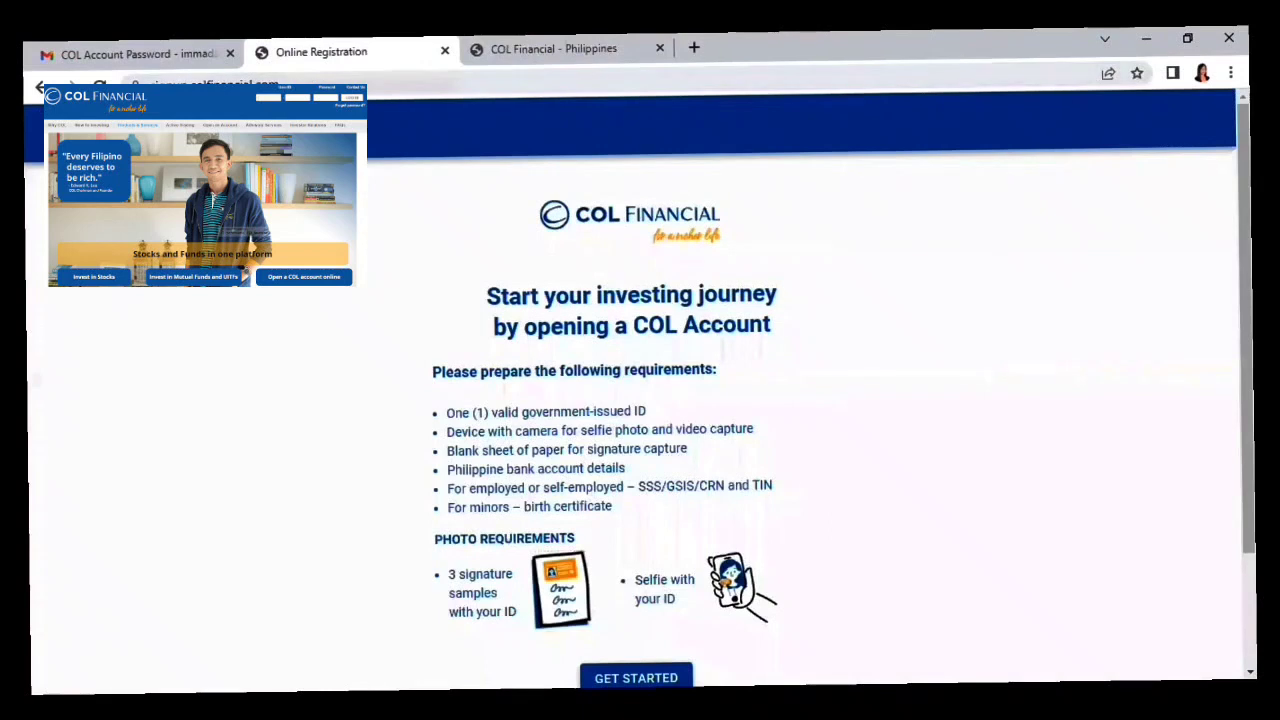
Go to signup.colfinancial.com, review the requirements list, and start the online account application.
{"action": "left_click", "coordinate": [311, 84]}
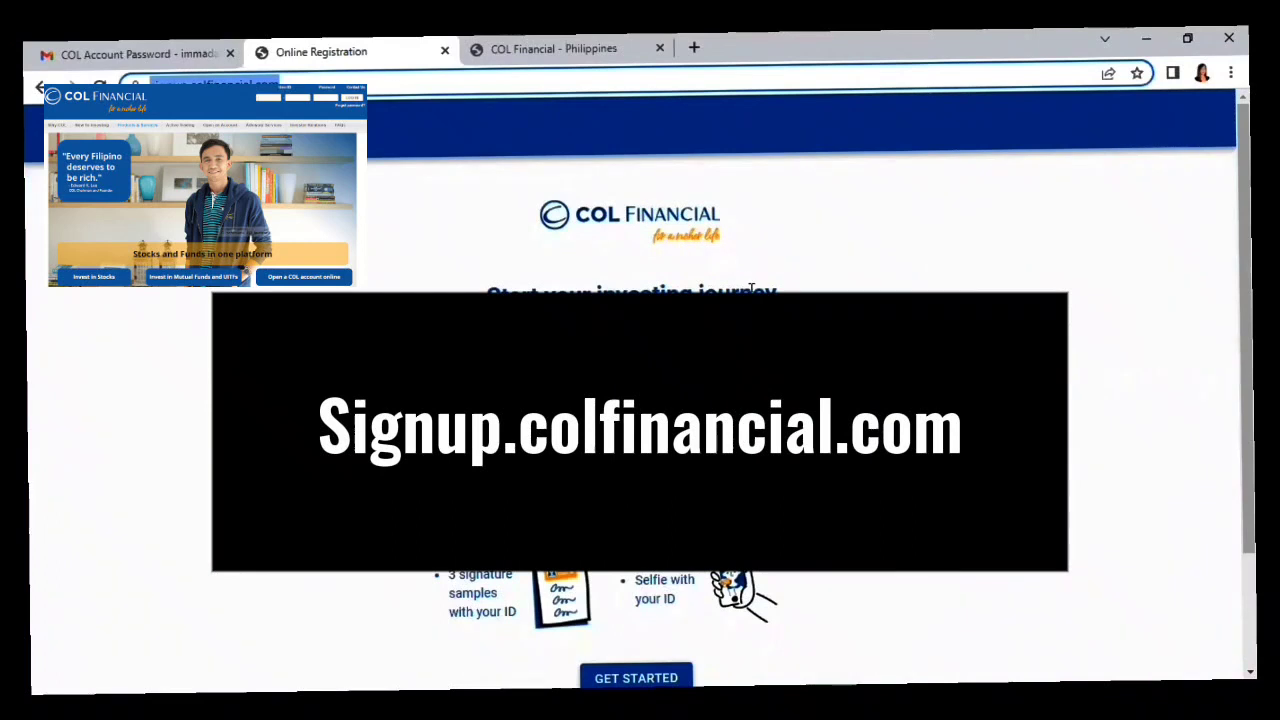
{"action": "scroll", "coordinate": [751, 290], "scroll_direction": "down", "scroll_amount": 1}
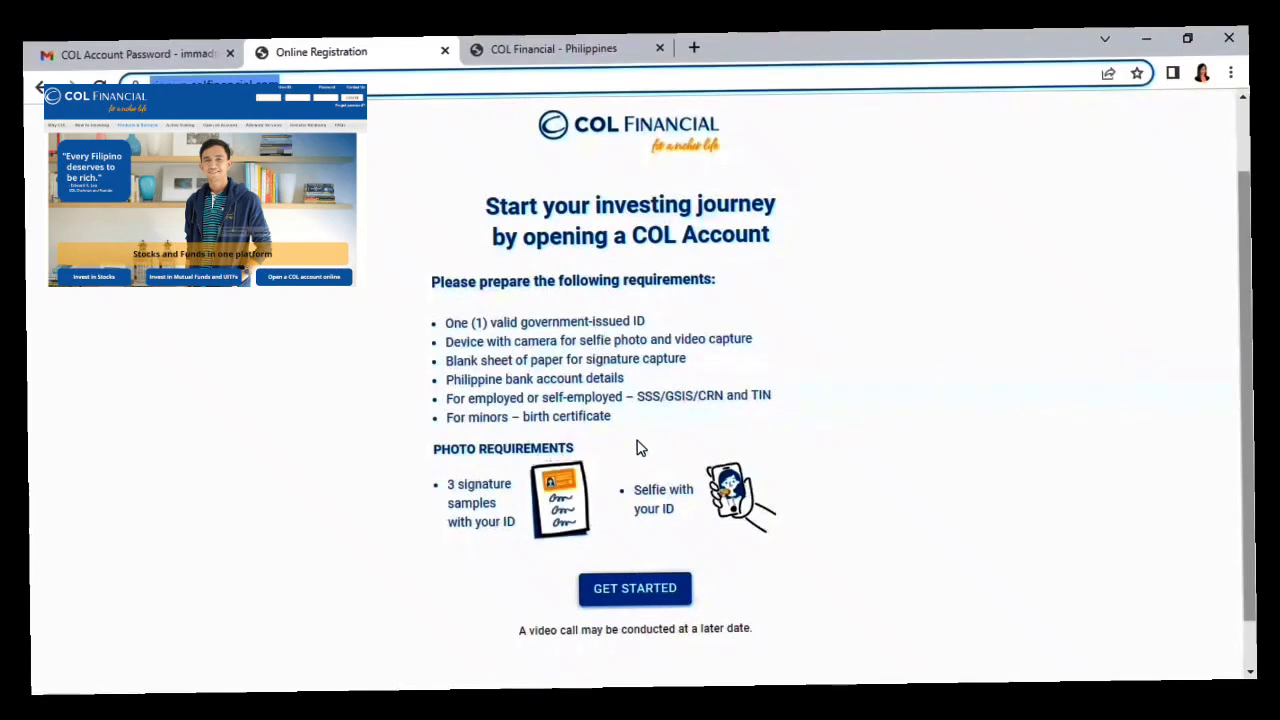
{"action": "left_click", "coordinate": [645, 591]}
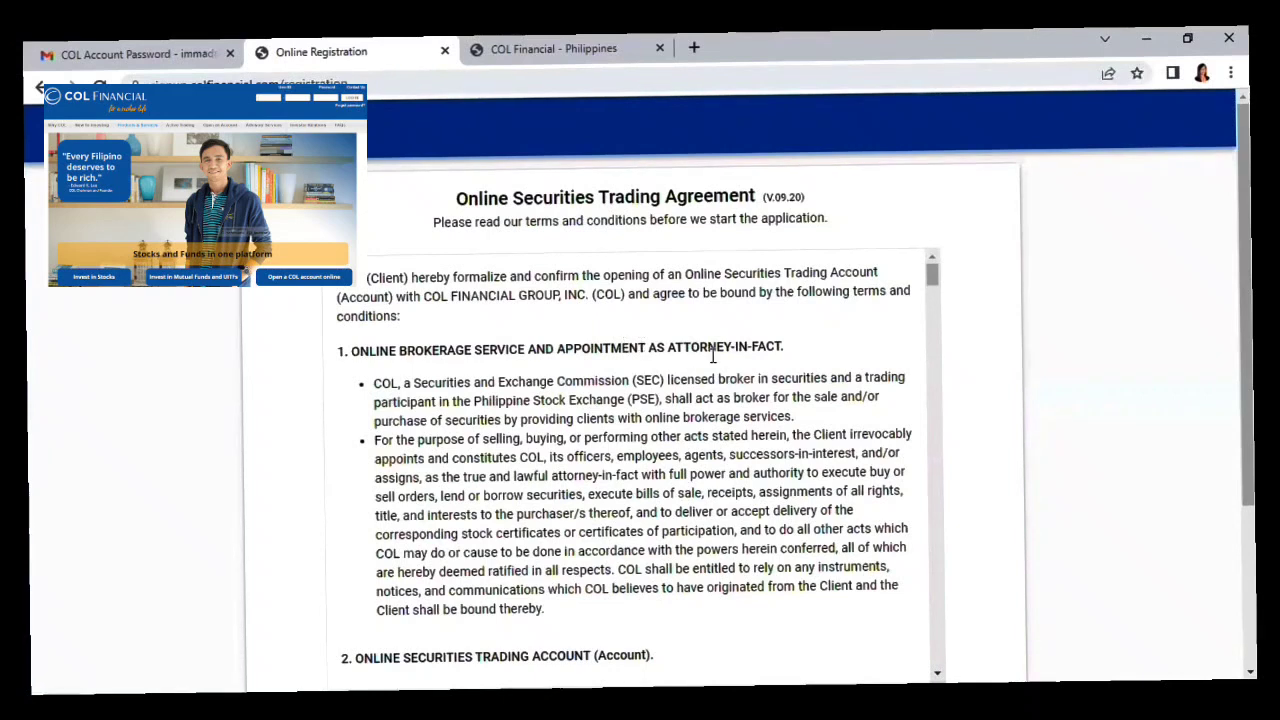
Read the Online Securities Trading Agreement through to its final clause on account closure.
{"action": "scroll", "coordinate": [605, 383], "scroll_direction": "down", "scroll_amount": 3}
{"action": "left_click_drag", "start_coordinate": [931, 287], "coordinate": [957, 690]}
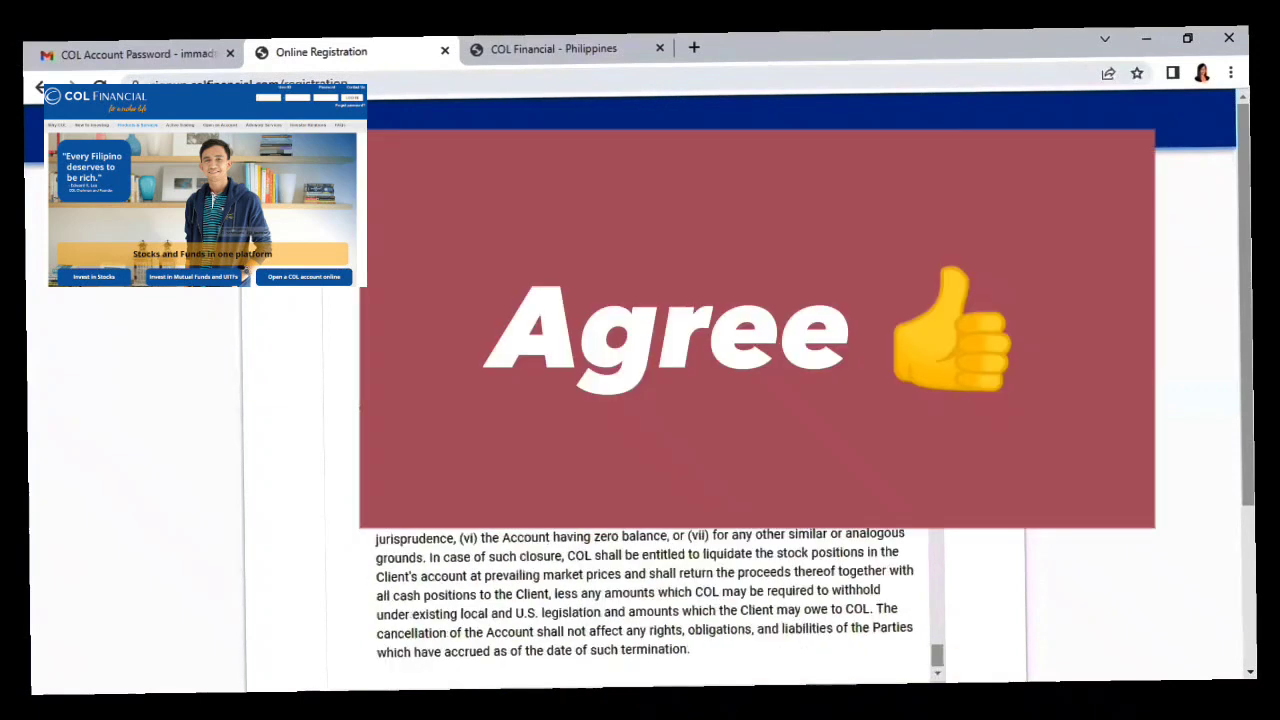
{"action": "scroll", "coordinate": [614, 530], "scroll_direction": "down", "scroll_amount": 2}
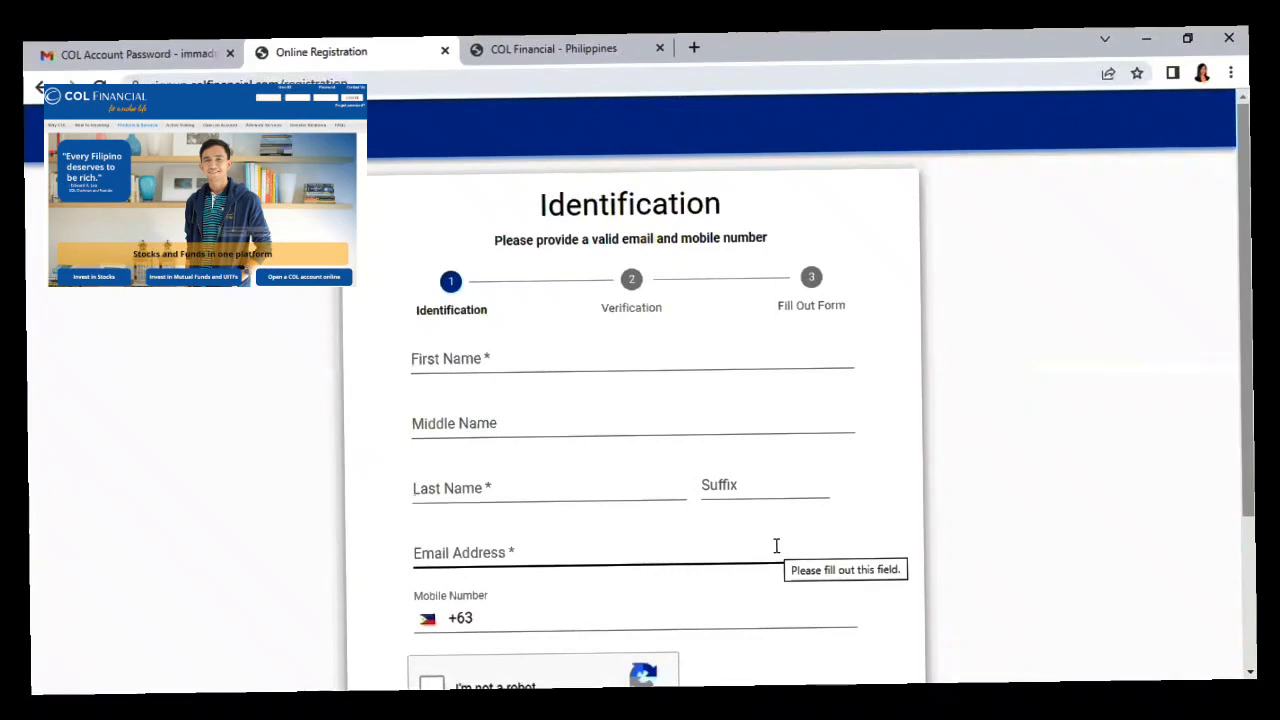
Scroll through the Identification form of the registration.
{"action": "scroll", "coordinate": [751, 449], "scroll_direction": "down", "scroll_amount": 1}
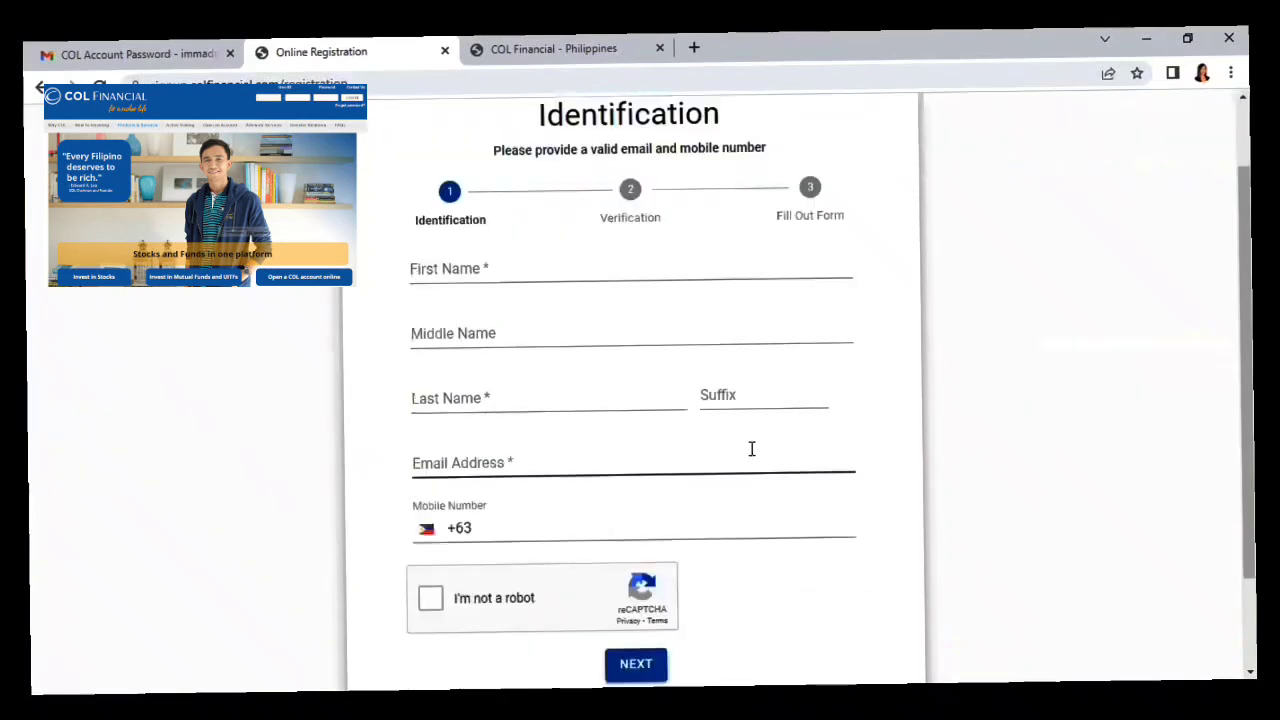
{"action": "scroll", "coordinate": [751, 449], "scroll_direction": "up", "scroll_amount": 1}
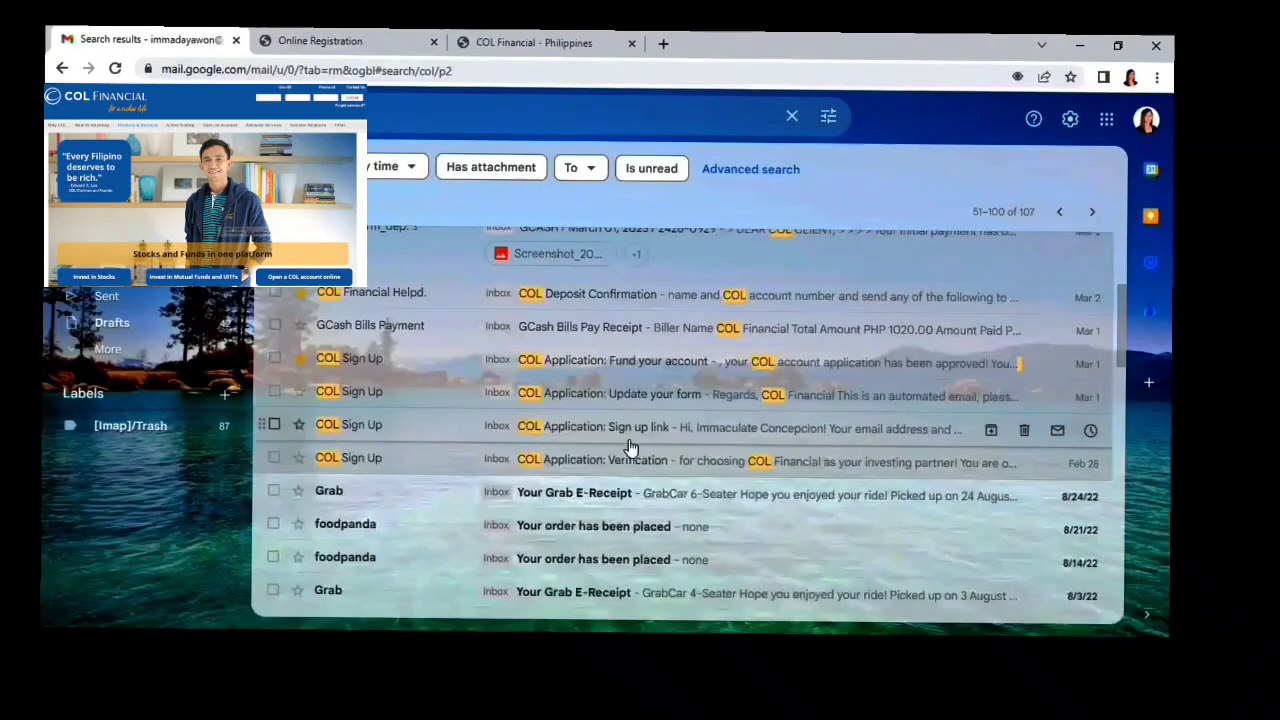
{"action": "left_click", "coordinate": [629, 458]}
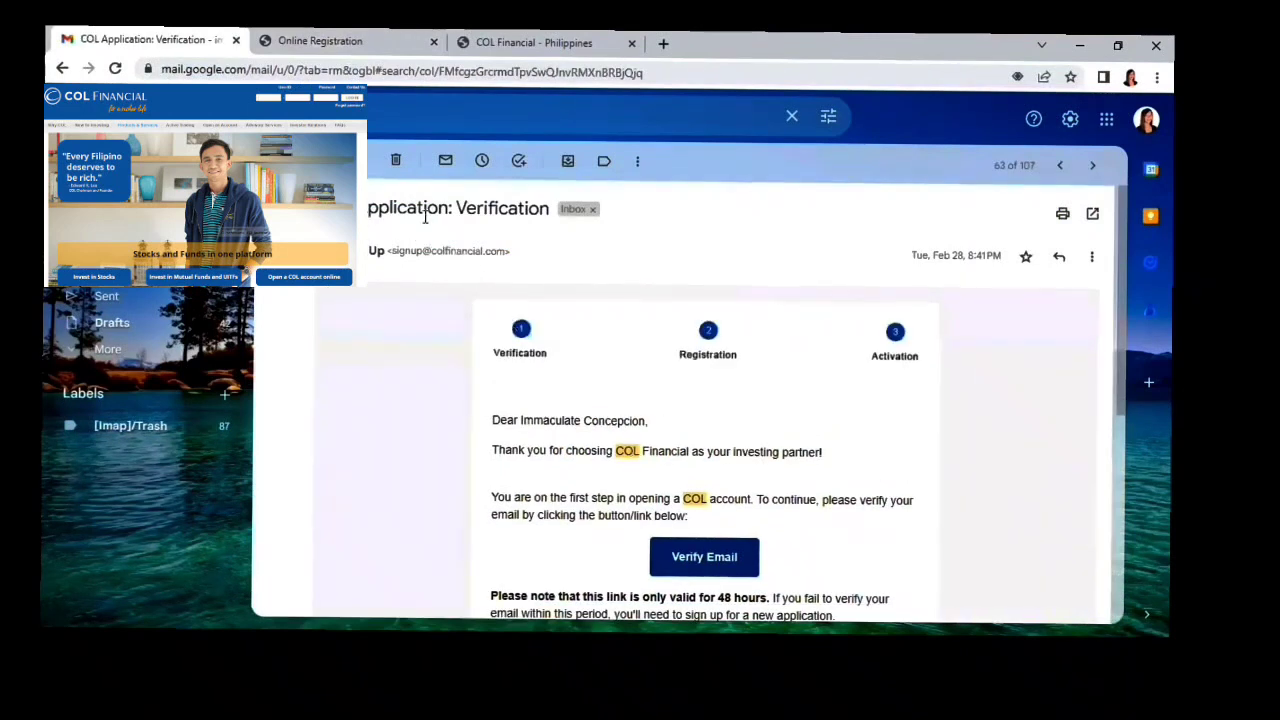
{"action": "left_click_drag", "start_coordinate": [466, 212], "coordinate": [550, 212]}
{"action": "left_click", "coordinate": [642, 405]}
{"action": "scroll", "coordinate": [642, 410], "scroll_direction": "down", "scroll_amount": 1}
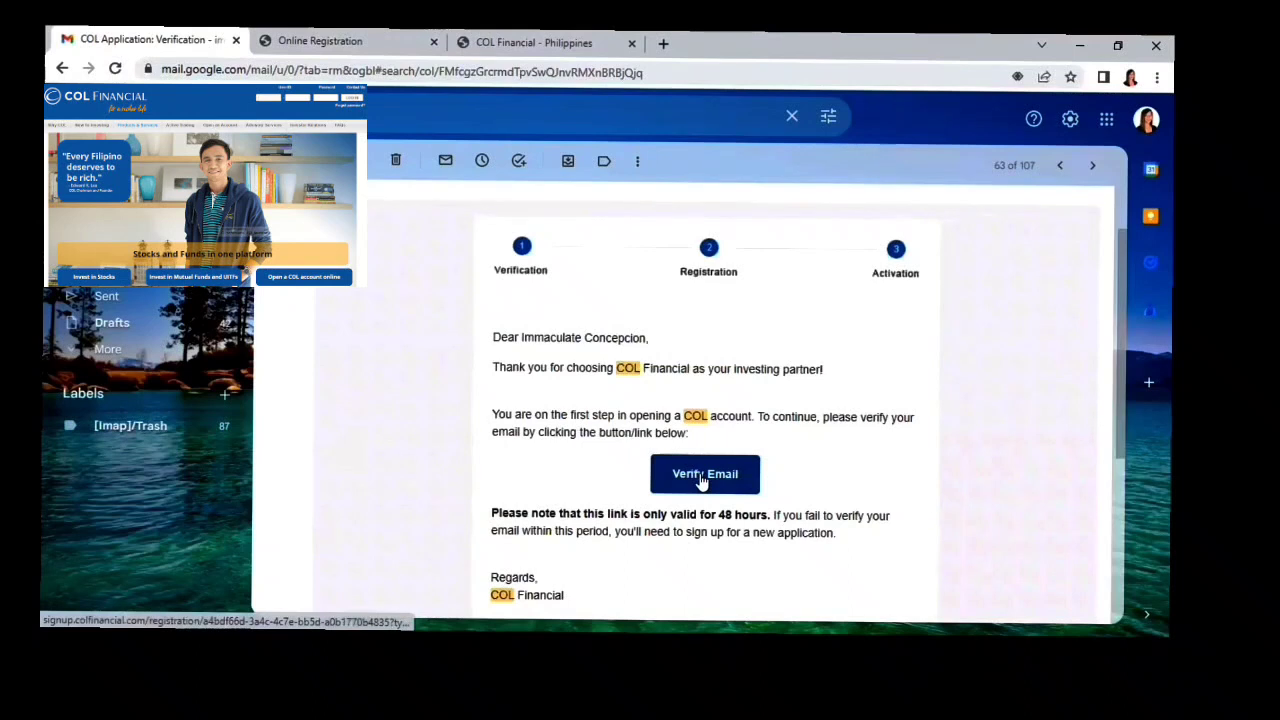
{"action": "scroll", "coordinate": [703, 482], "scroll_direction": "up", "scroll_amount": 1}
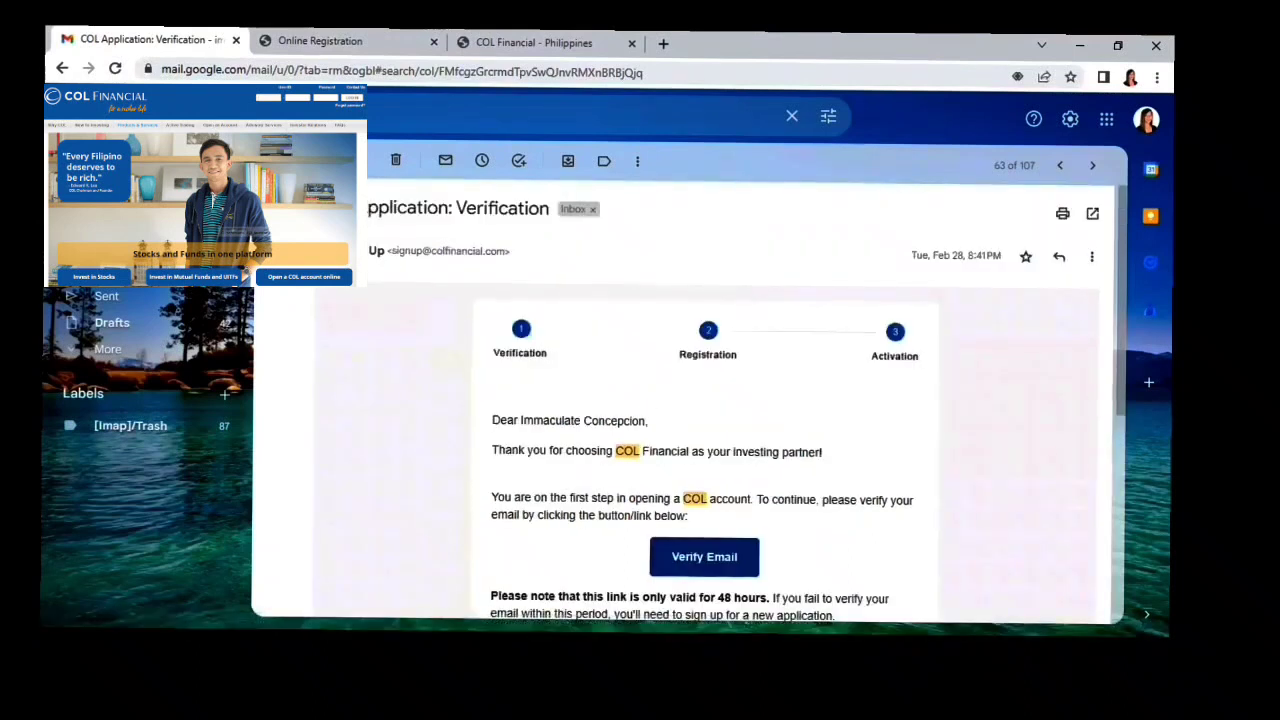
{"action": "left_click", "coordinate": [275, 158]}
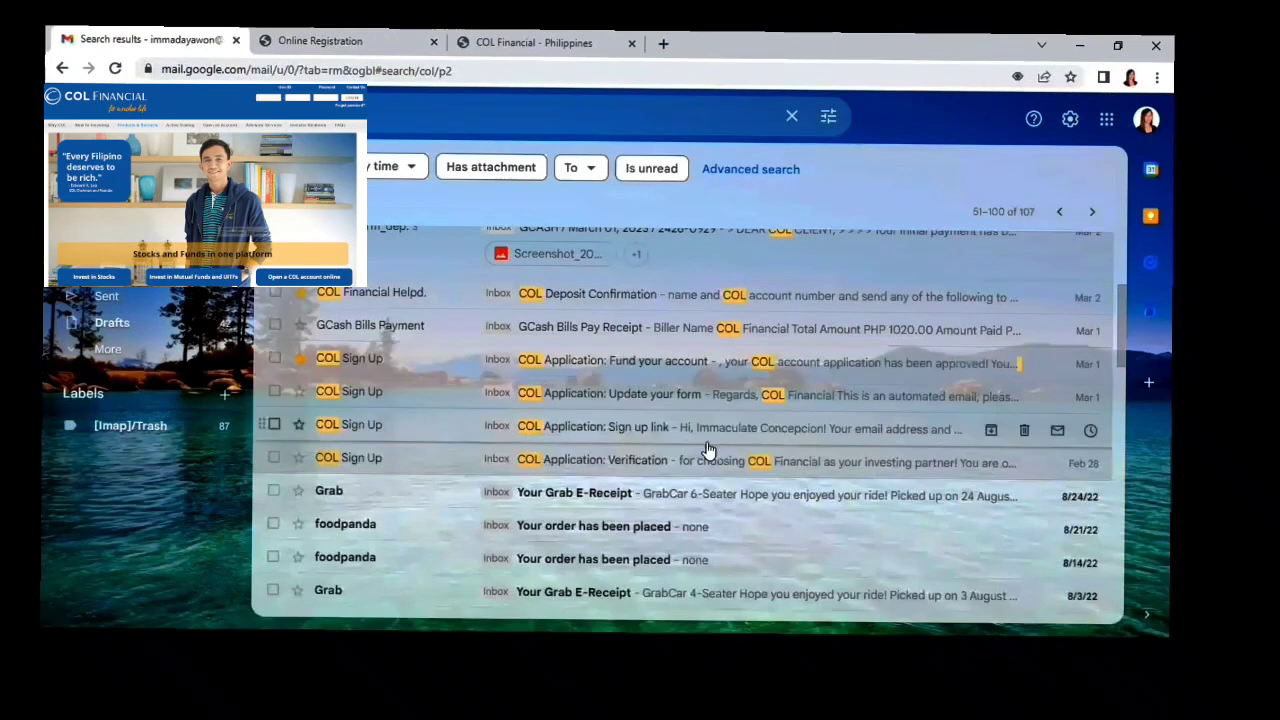
{"action": "scroll", "coordinate": [707, 450], "scroll_direction": "up", "scroll_amount": 1}
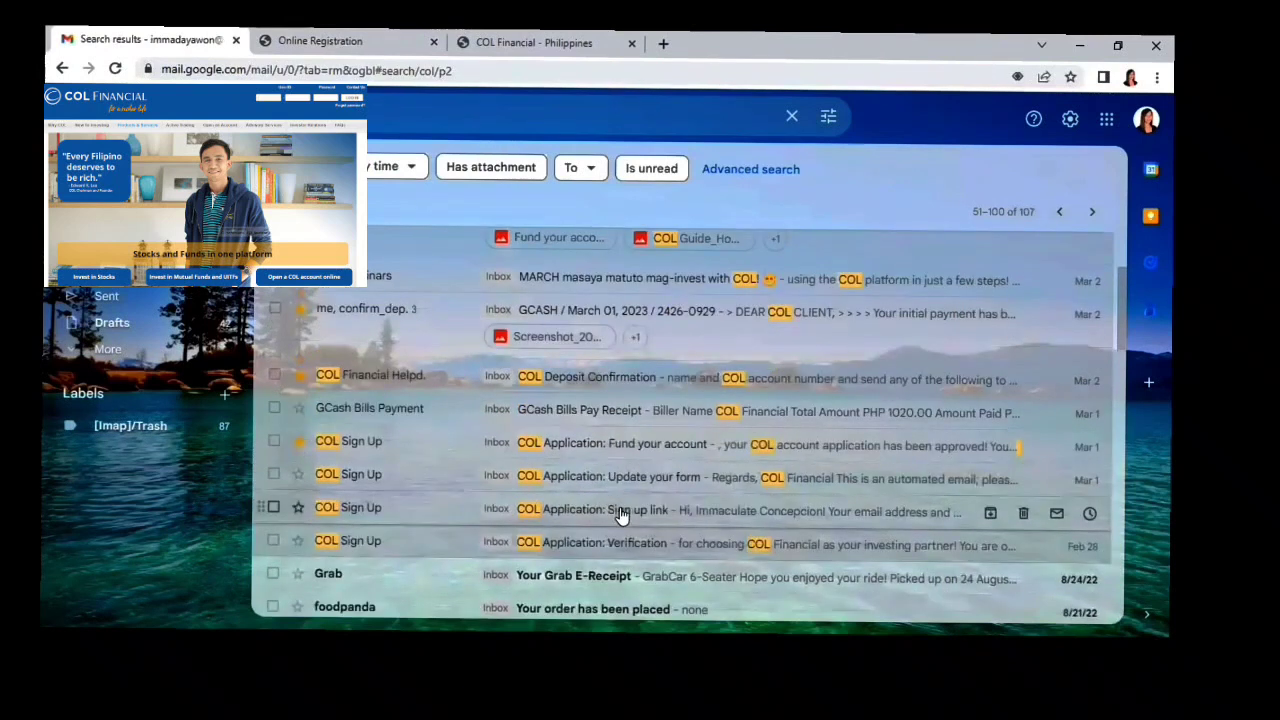
Open the 'COL Application: Fund your account' email and highlight the account number and merchant name.
{"action": "left_click", "coordinate": [624, 448]}
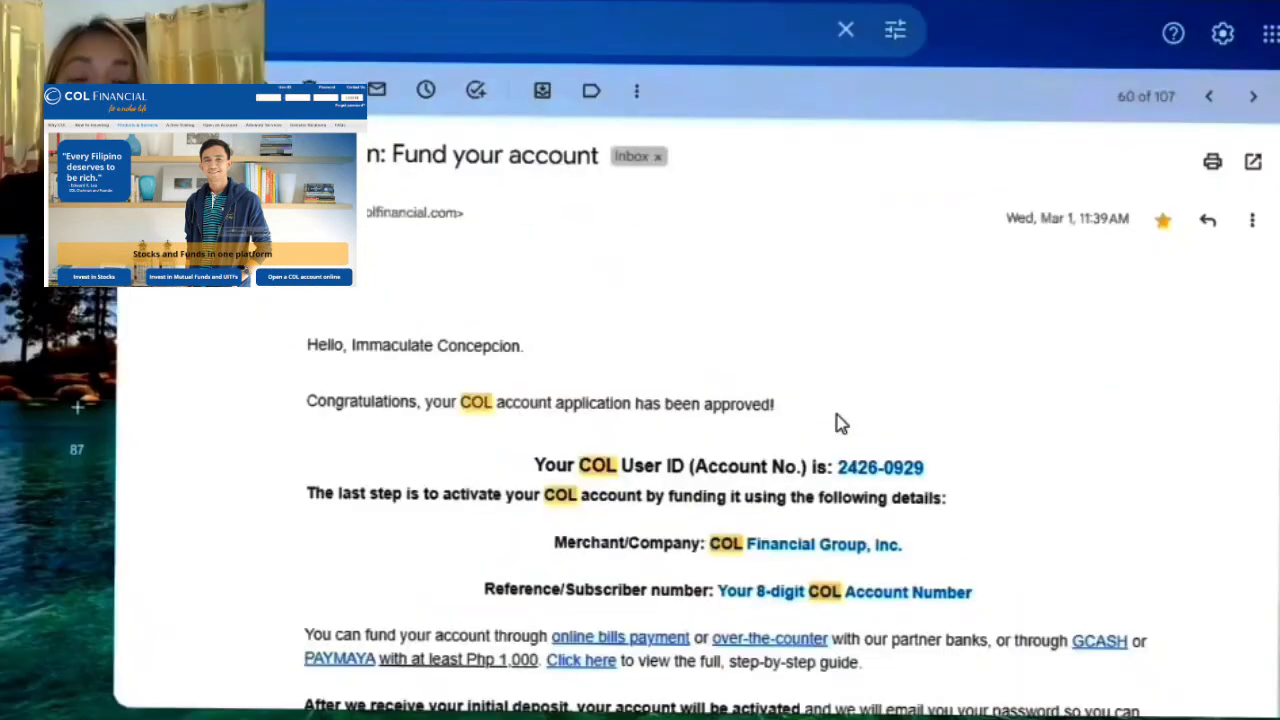
{"action": "scroll", "coordinate": [834, 495], "scroll_direction": "down", "scroll_amount": 1}
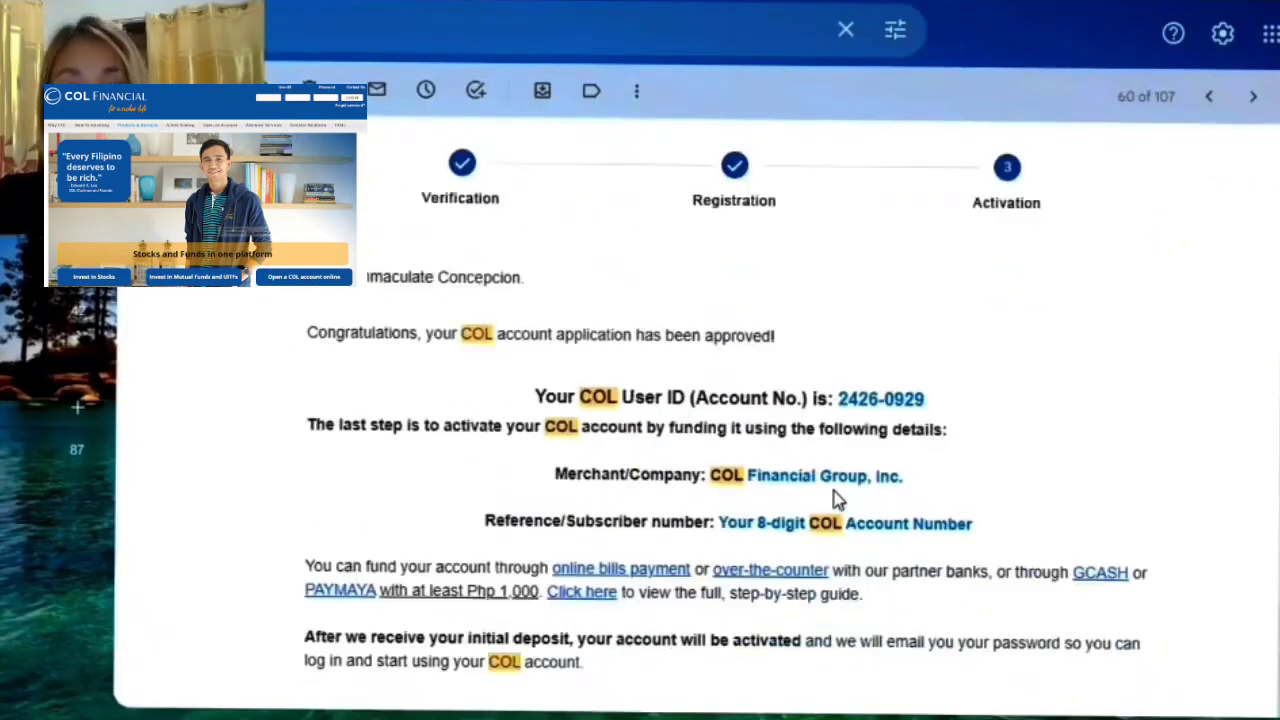
{"action": "left_click_drag", "start_coordinate": [848, 399], "coordinate": [925, 400]}
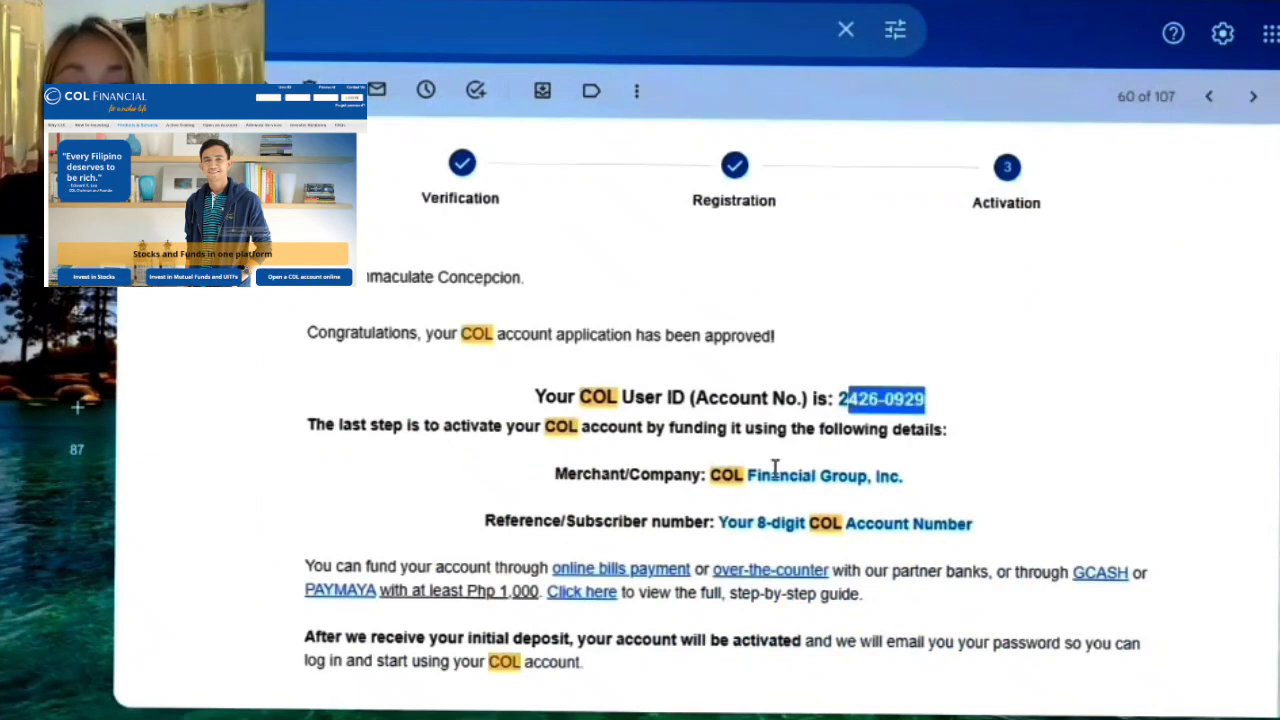
{"action": "left_click", "coordinate": [725, 480]}
{"action": "left_click_drag", "start_coordinate": [725, 480], "coordinate": [975, 476]}
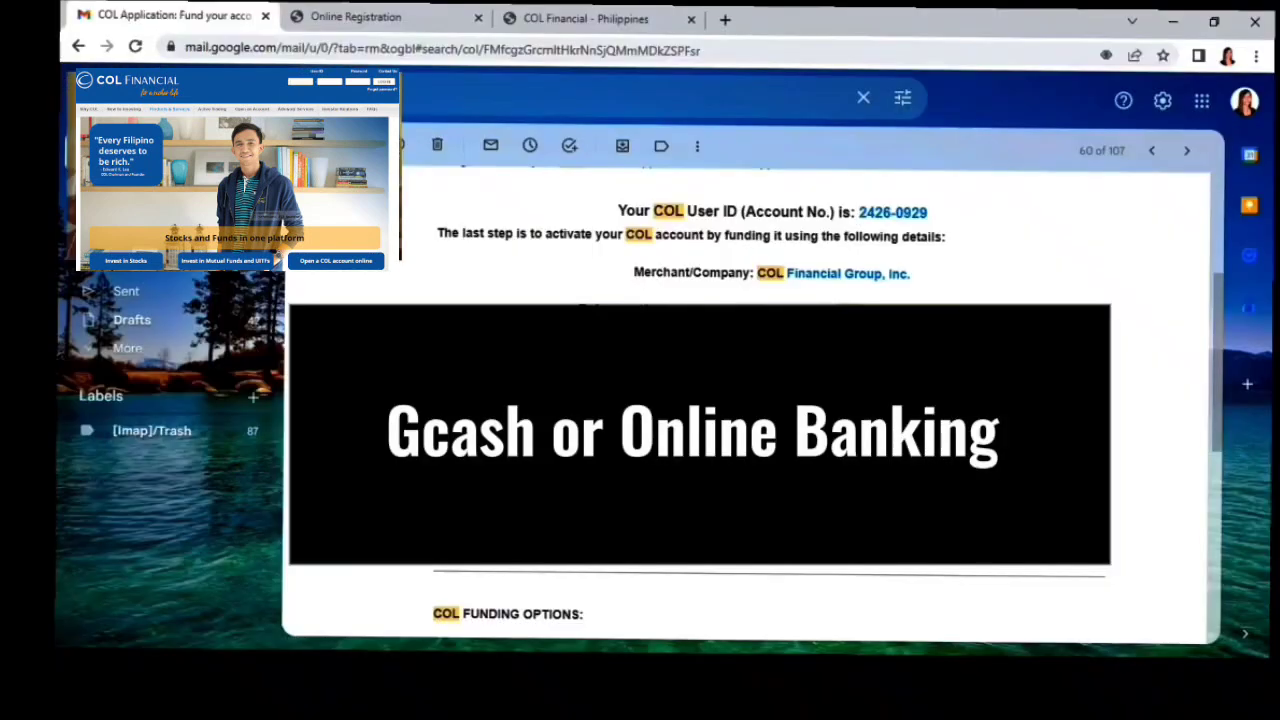
{"action": "scroll", "coordinate": [745, 400], "scroll_direction": "up", "scroll_amount": 1}
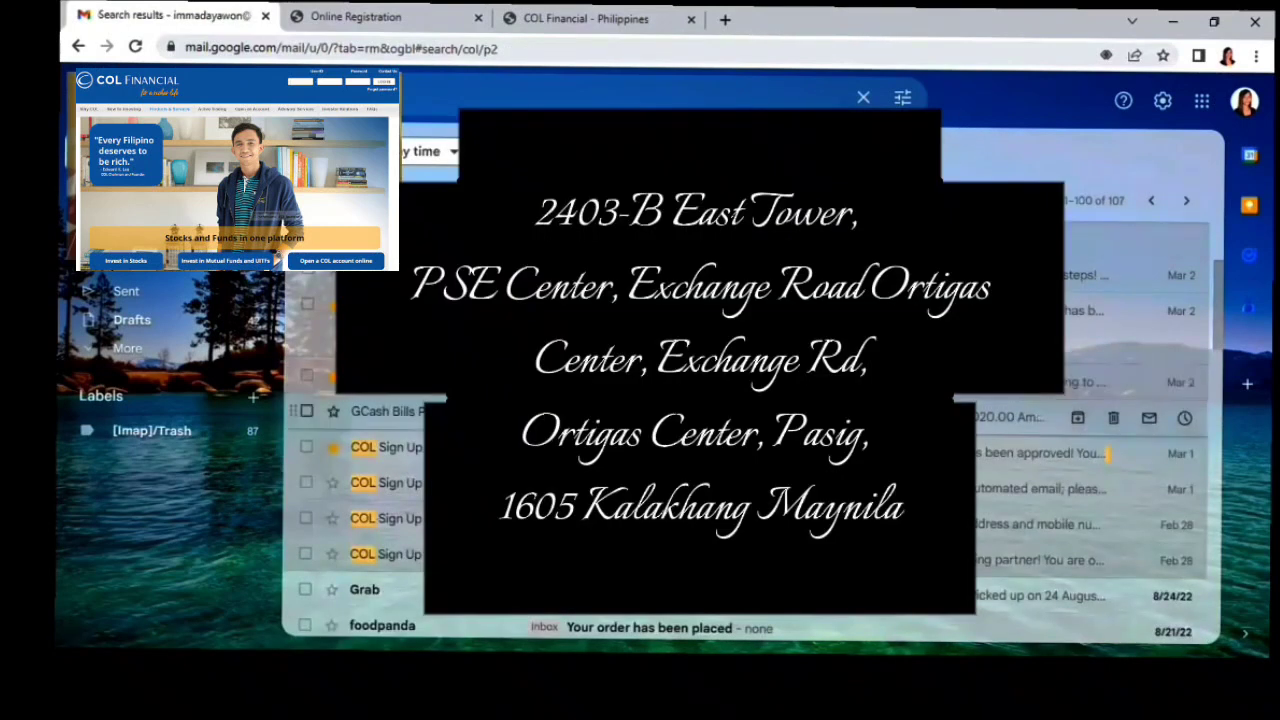
{"action": "scroll", "coordinate": [745, 420], "scroll_direction": "up", "scroll_amount": 4}
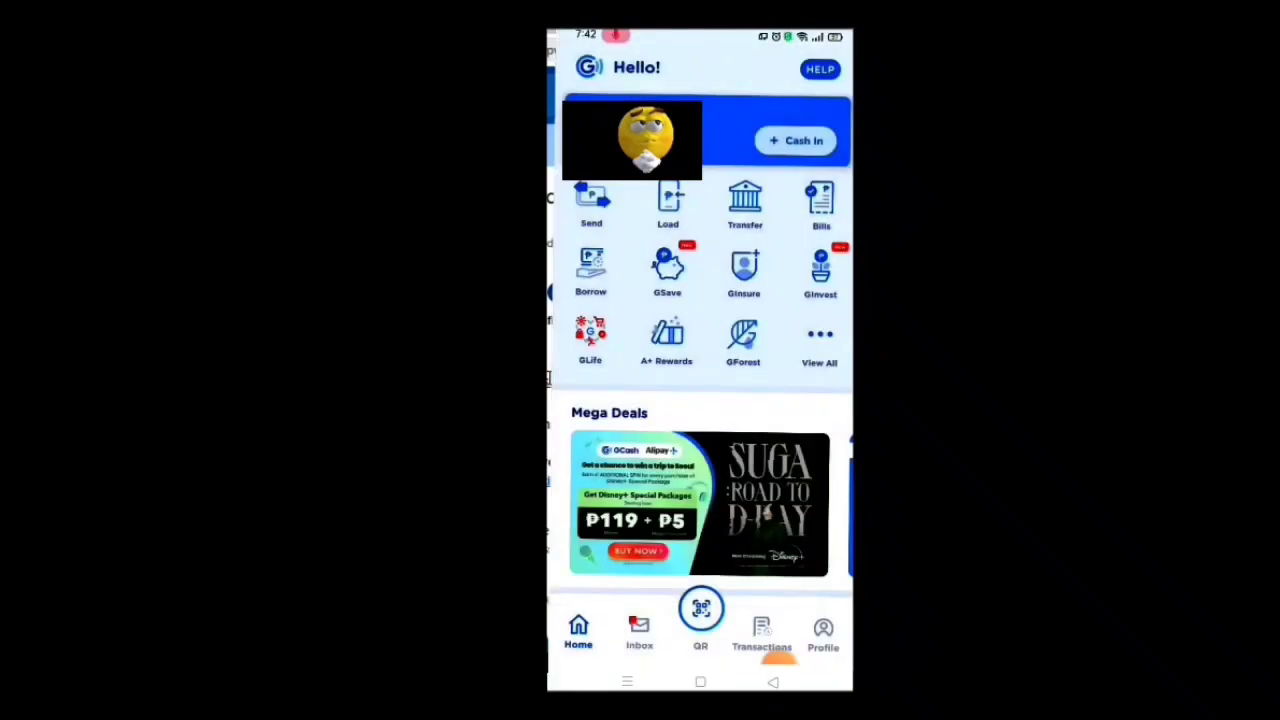
Choose COL Financial as the biller under Pay Bills > Payment Solutions.
{"action": "left_click", "coordinate": [821, 205]}
{"action": "left_click", "coordinate": [589, 553]}
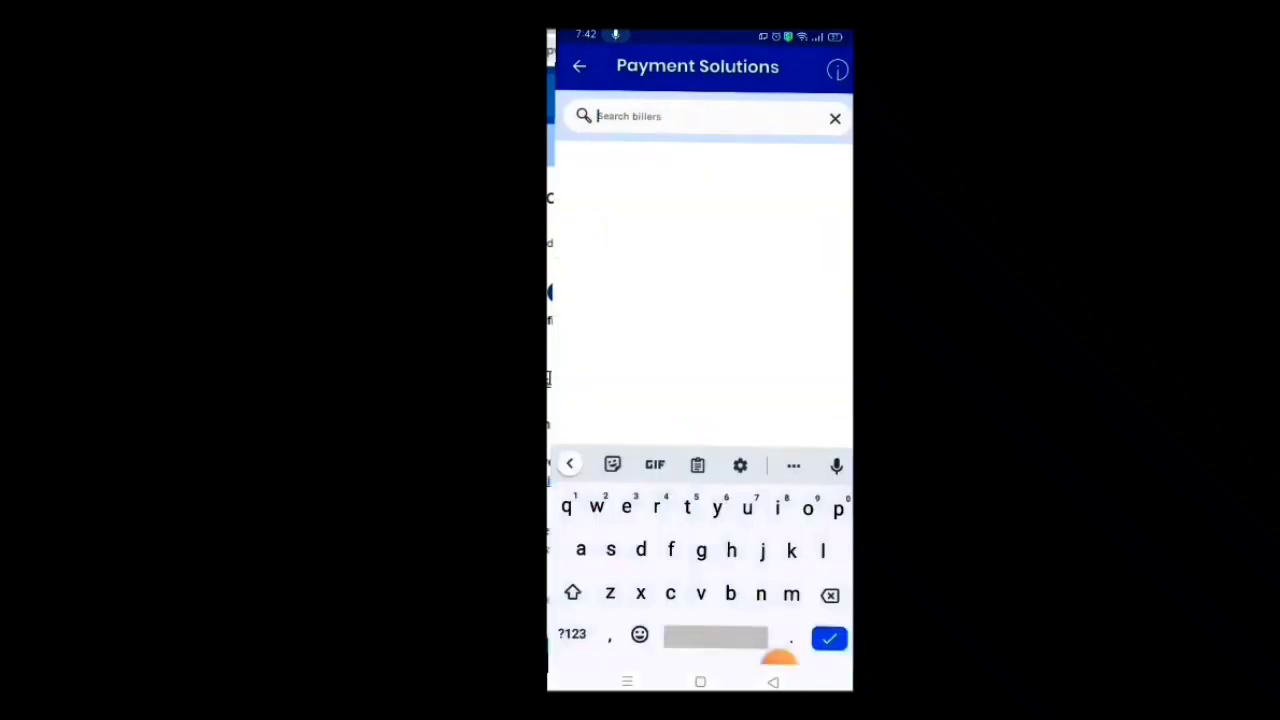
{"action": "type", "text": "col"}
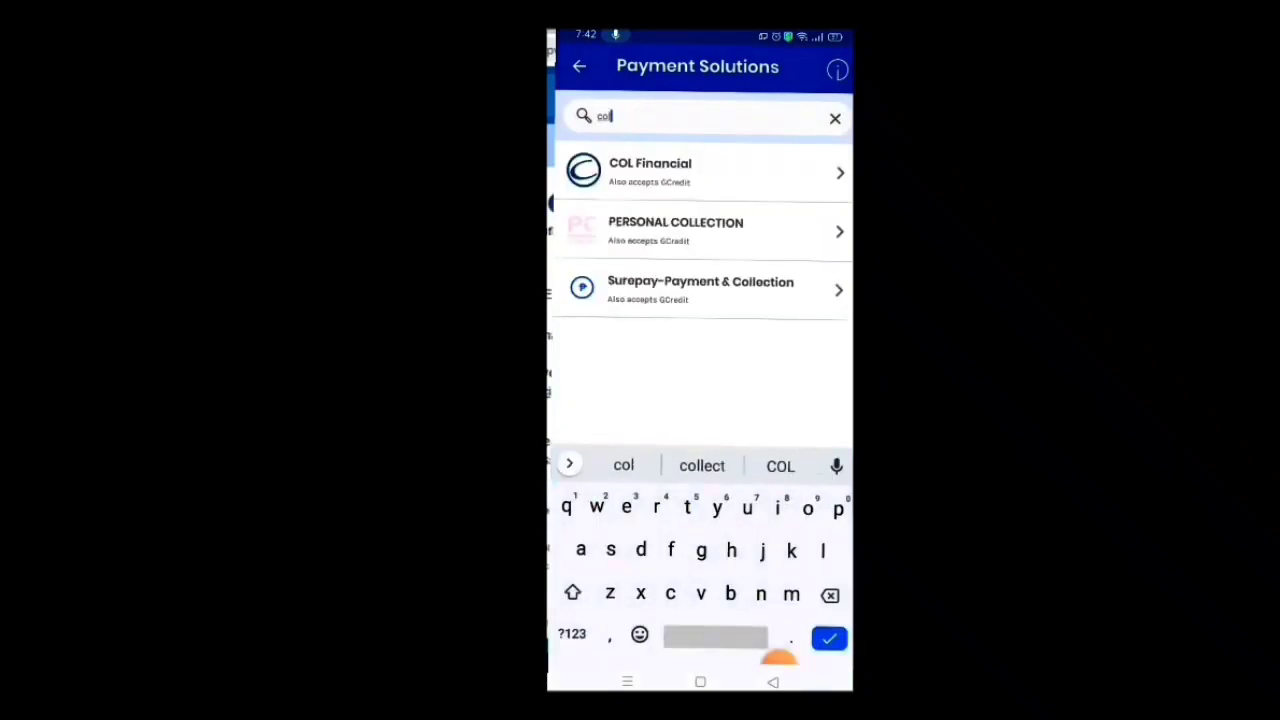
{"action": "left_click", "coordinate": [650, 171]}
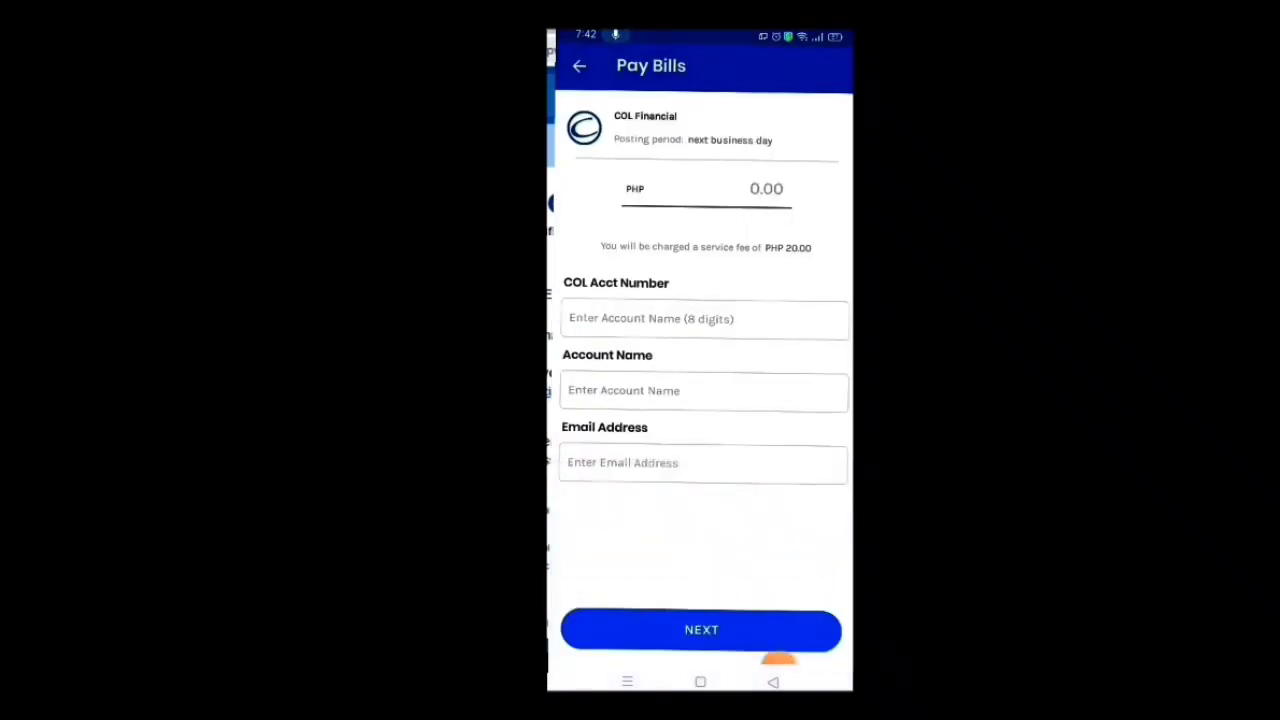
Fill in the COL account number, the account holder's full name and e-mail address.
{"action": "left_click", "coordinate": [704, 319]}
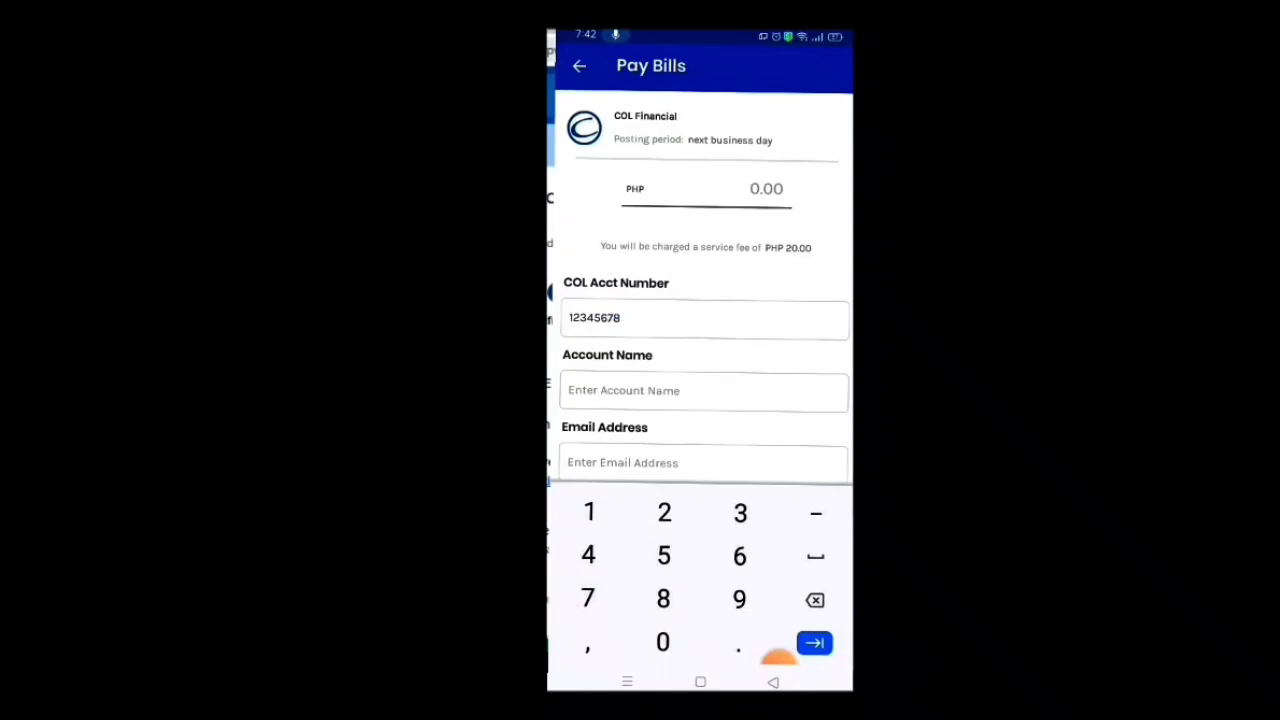
{"action": "key", "text": "Tab"}
{"action": "key", "text": "Tab"}
{"action": "left_click", "coordinate": [703, 462]}
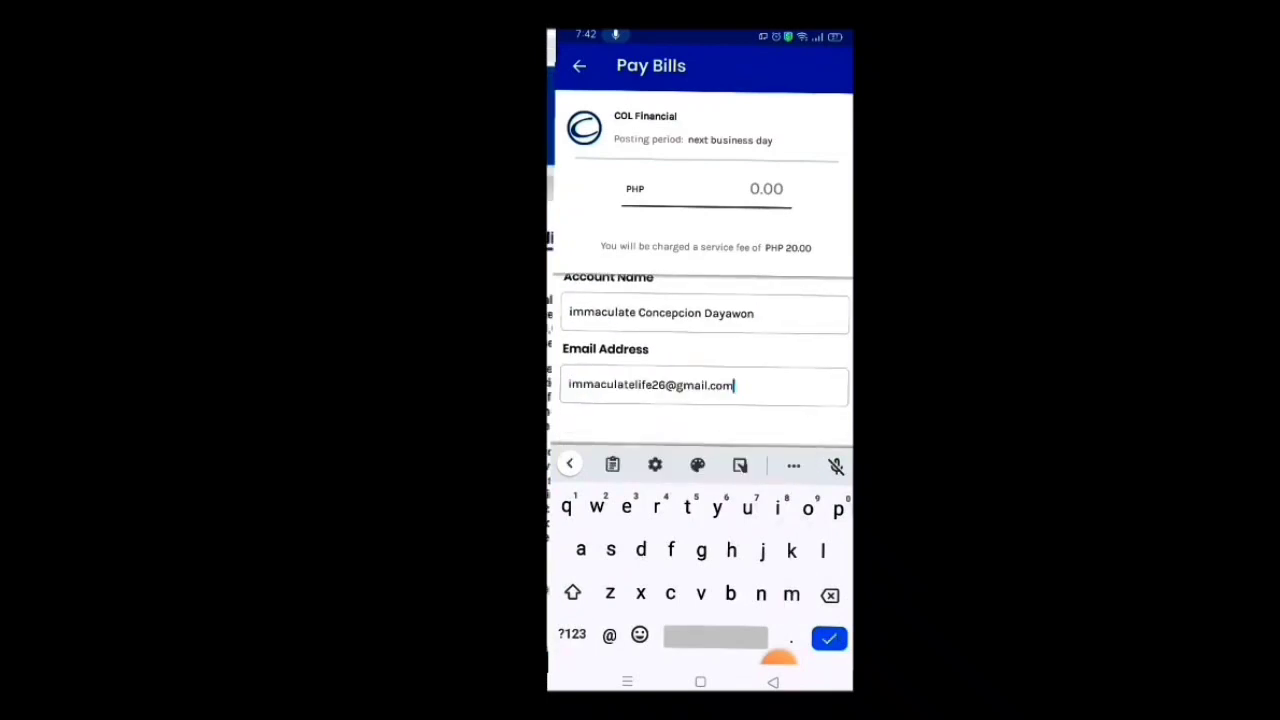
{"action": "scroll", "coordinate": [704, 360], "scroll_direction": "up", "scroll_amount": 1}
{"action": "scroll", "coordinate": [704, 360], "scroll_direction": "down", "scroll_amount": 1}
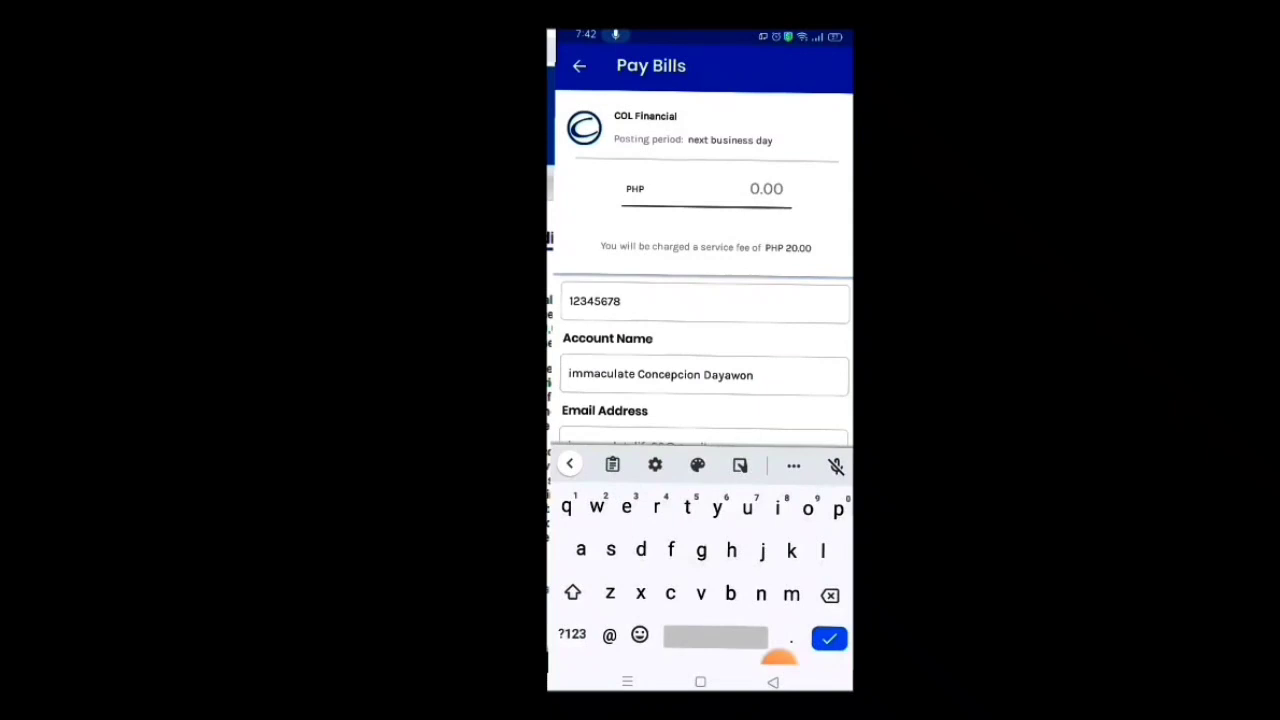
Enter the PHP 1,000 payment amount and continue to the confirmation.
{"action": "left_click", "coordinate": [766, 189]}
{"action": "type", "text": "100"}
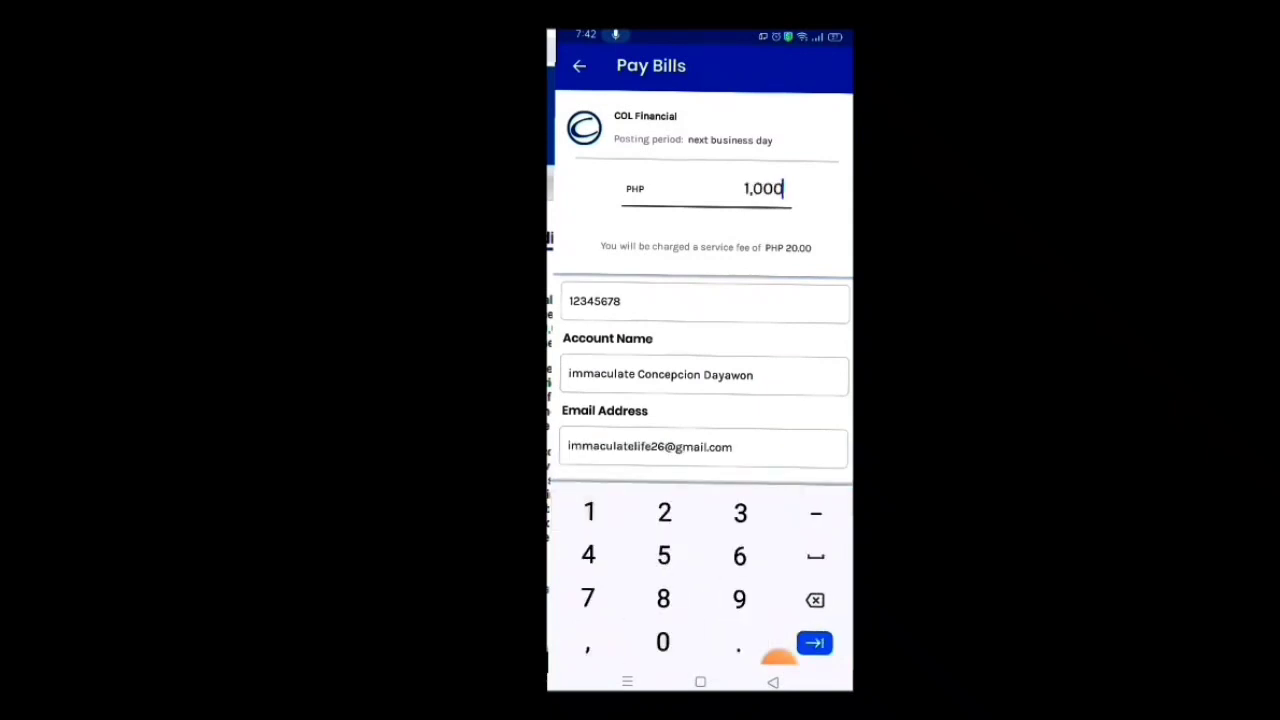
{"action": "scroll", "coordinate": [704, 380], "scroll_direction": "down", "scroll_amount": 2}
{"action": "scroll", "coordinate": [704, 380], "scroll_direction": "up", "scroll_amount": 2}
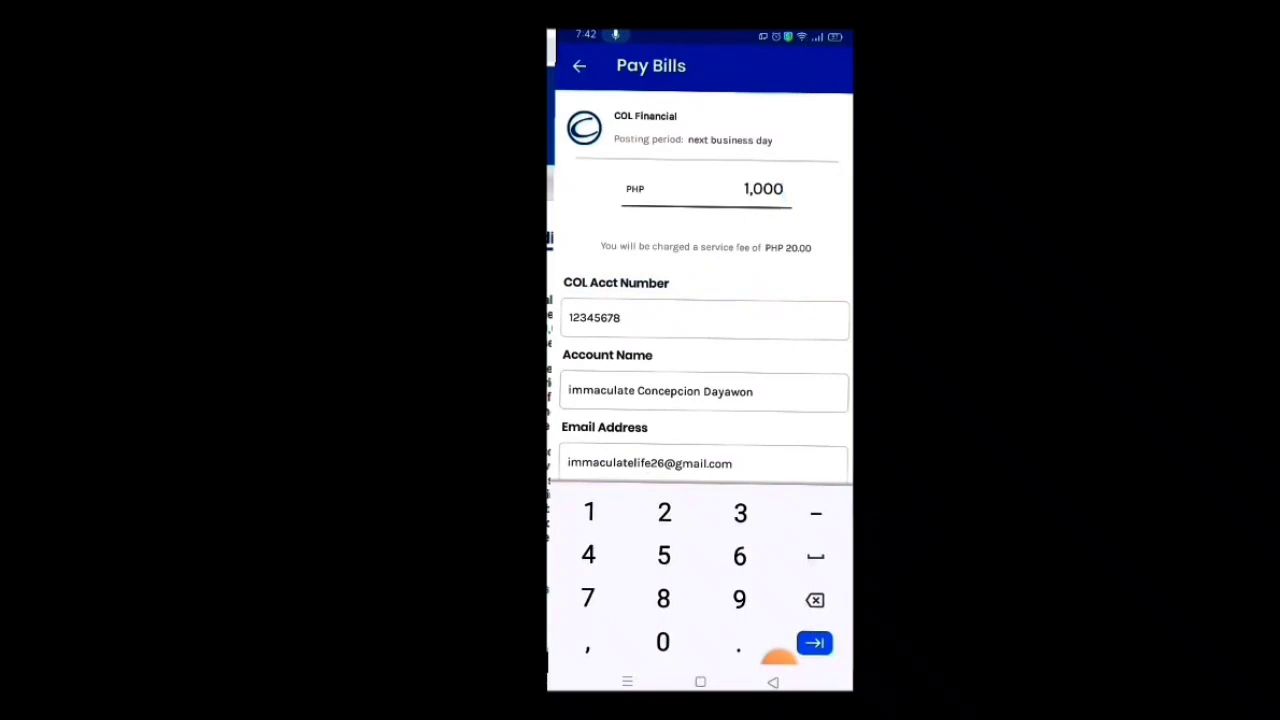
{"action": "scroll", "coordinate": [704, 380], "scroll_direction": "down", "scroll_amount": 2}
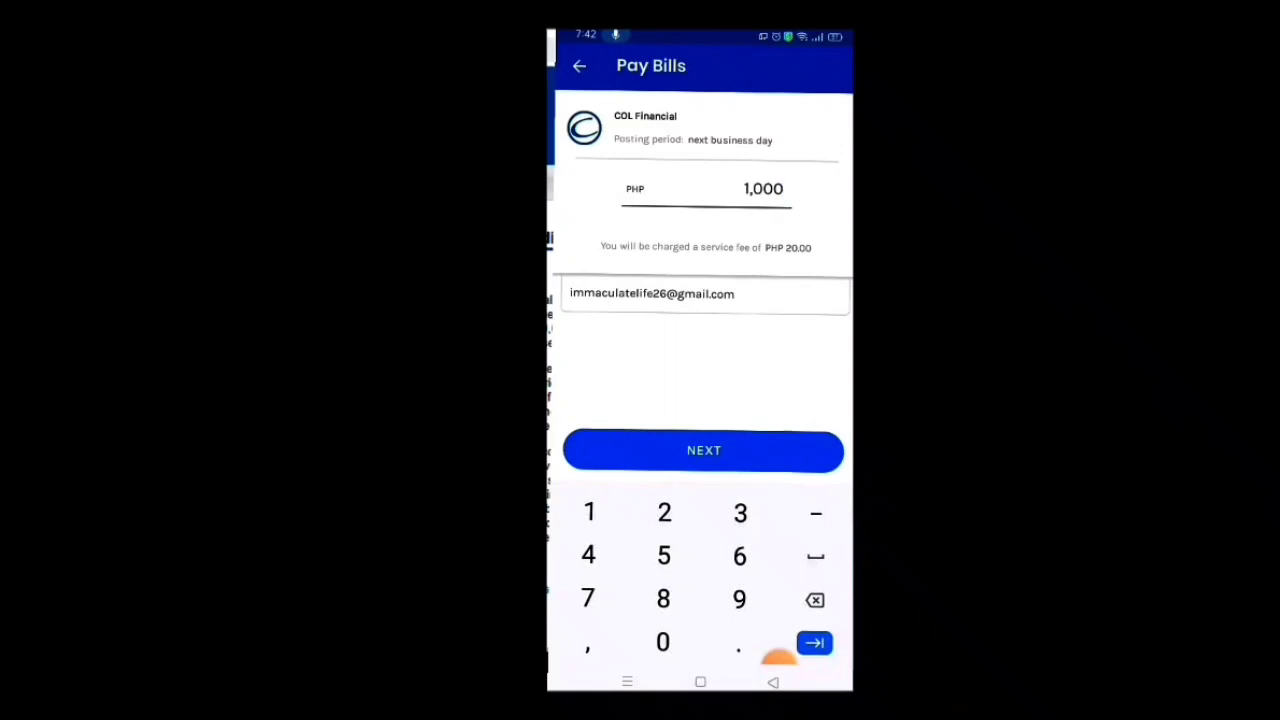
{"action": "left_click", "coordinate": [703, 451]}
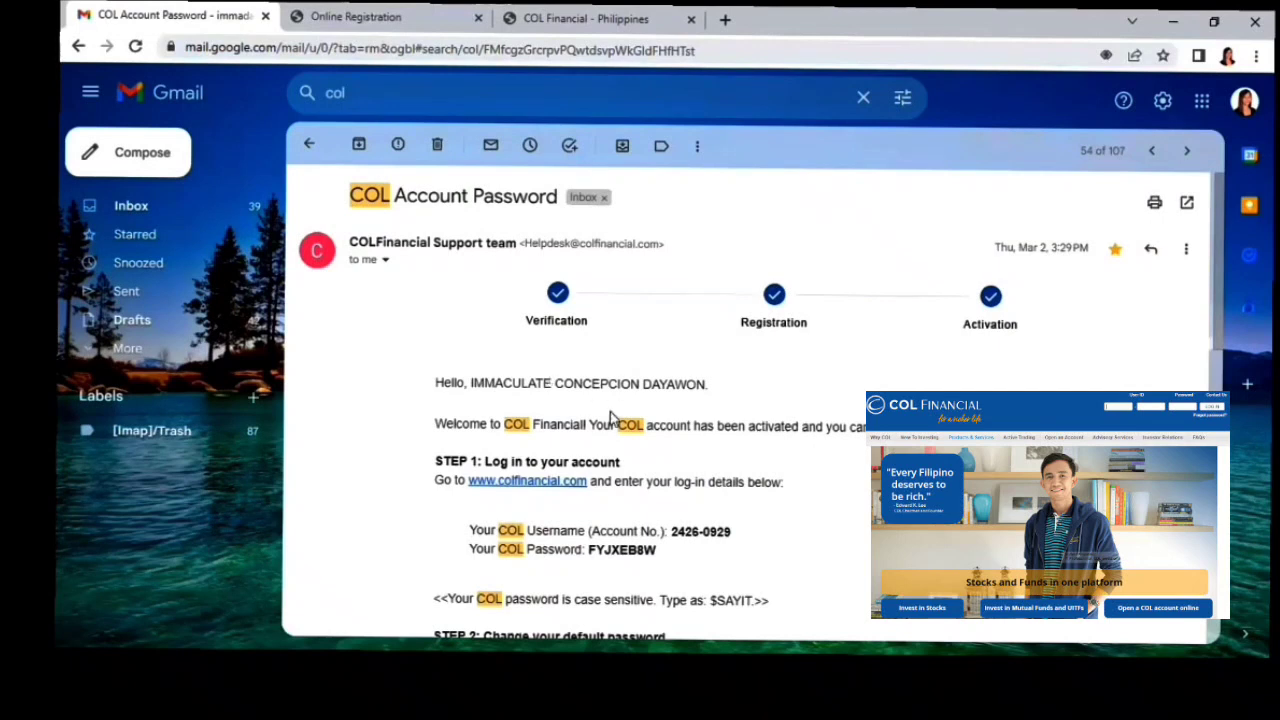
Read the COL username and password in the account-password email.
{"action": "scroll", "coordinate": [628, 440], "scroll_direction": "down", "scroll_amount": 1}
{"action": "double_click", "coordinate": [684, 446]}
{"action": "left_click", "coordinate": [613, 463]}
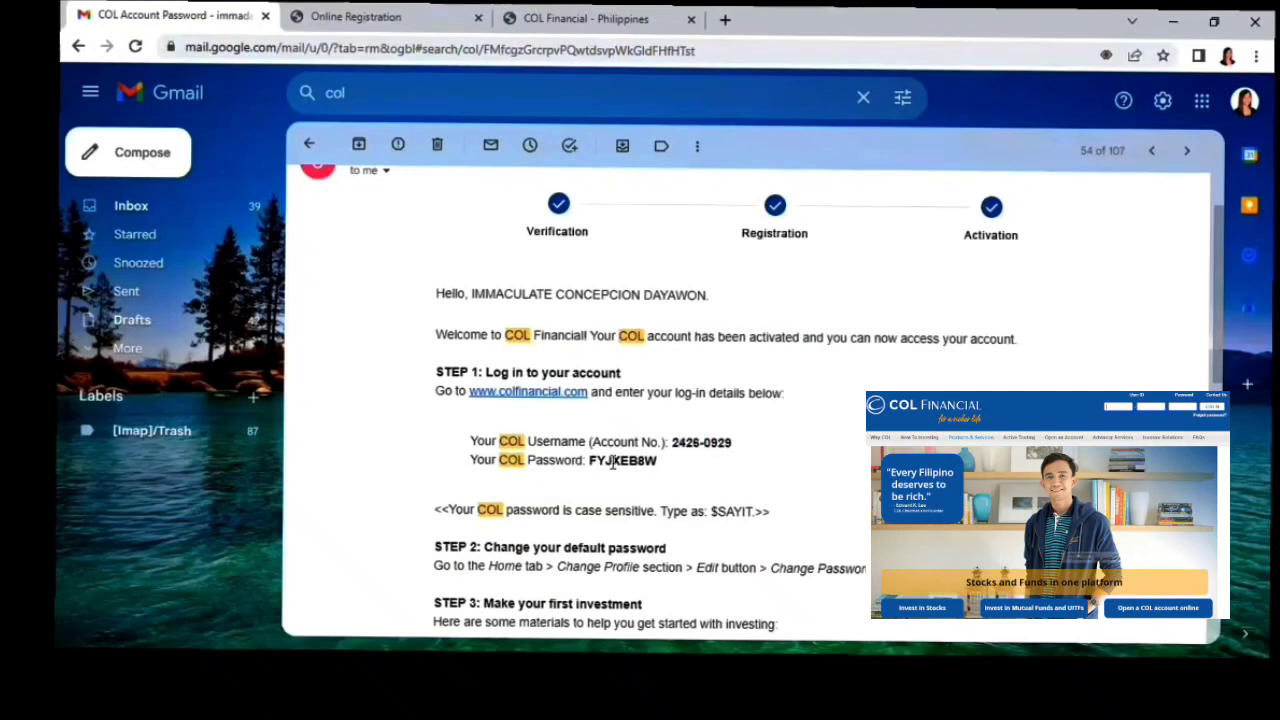
{"action": "scroll", "coordinate": [726, 490], "scroll_direction": "up", "scroll_amount": 1}
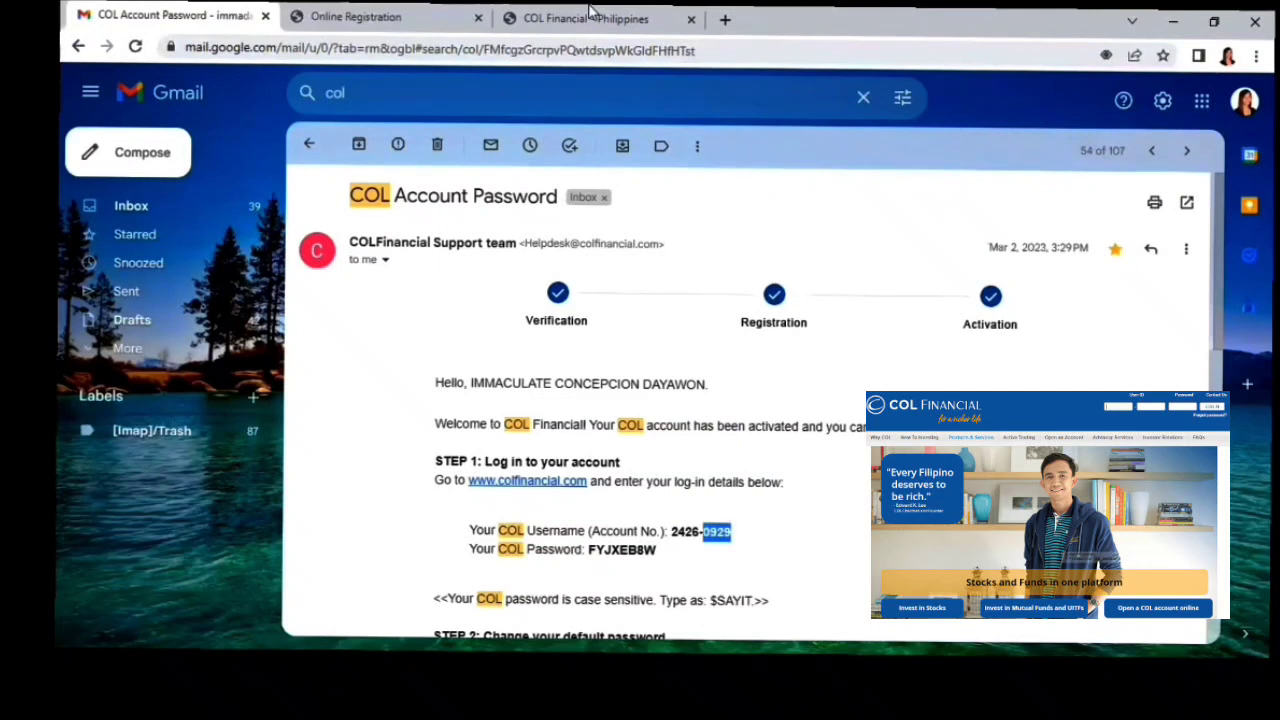
Switch to the COL Financial website and select the second User ID box.
{"action": "left_click", "coordinate": [594, 16]}
{"action": "double_click", "coordinate": [901, 110]}
{"action": "left_click", "coordinate": [901, 110]}
Complete the User ID with the account number, enter the account password, and log in.
{"action": "left_click_drag", "start_coordinate": [901, 110], "coordinate": [865, 110]}
{"action": "left_click", "coordinate": [870, 110]}
{"action": "key", "text": "Tab"}
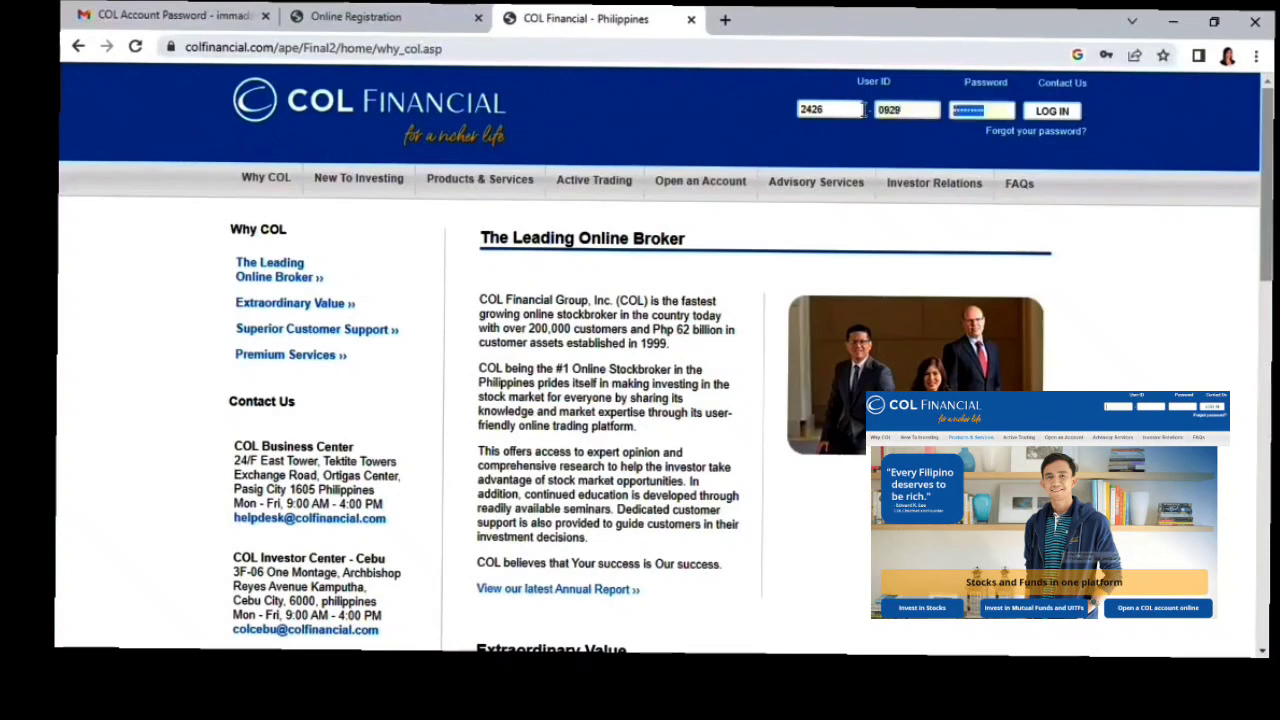
{"action": "key", "text": "BackSpace"}
{"action": "key", "text": "BackSpace"}
{"action": "key", "text": "BackSpace"}
{"action": "left_click", "coordinate": [1053, 115]}
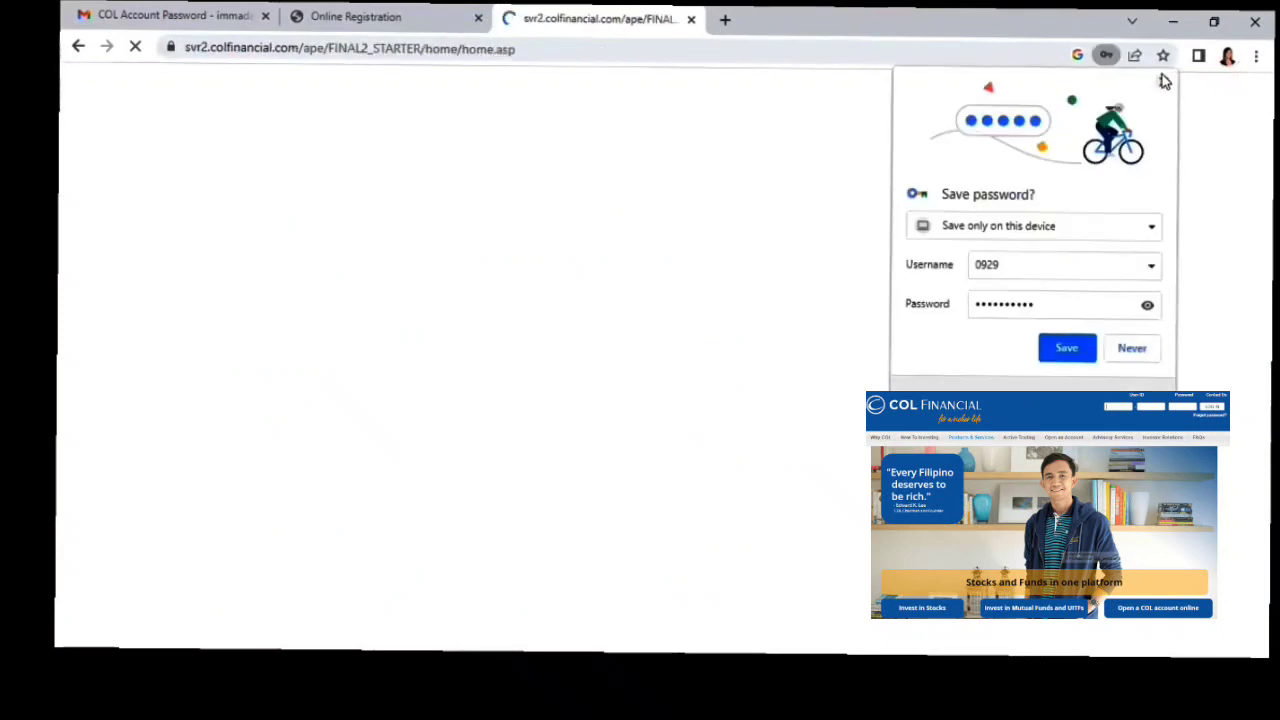
Dismiss the save-password prompt and open the Password edit form under Change Profile.
{"action": "left_click", "coordinate": [717, 200]}
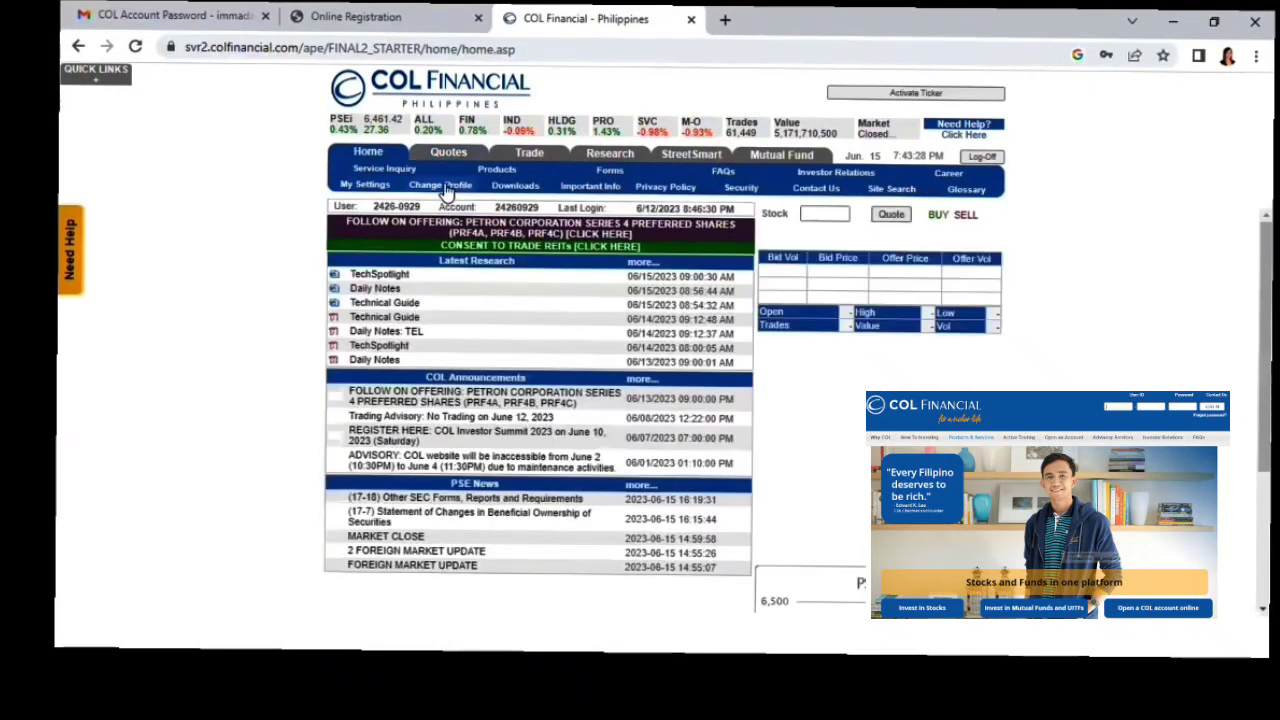
{"action": "left_click", "coordinate": [447, 188]}
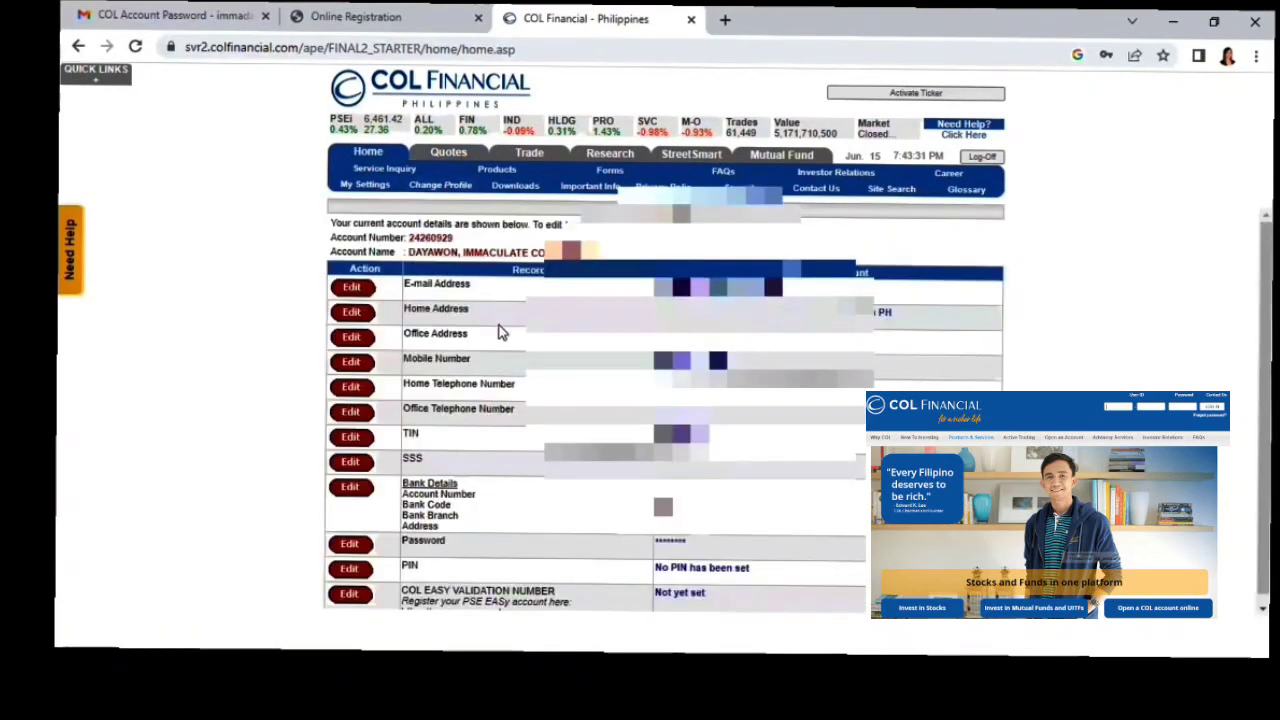
{"action": "left_click", "coordinate": [351, 536]}
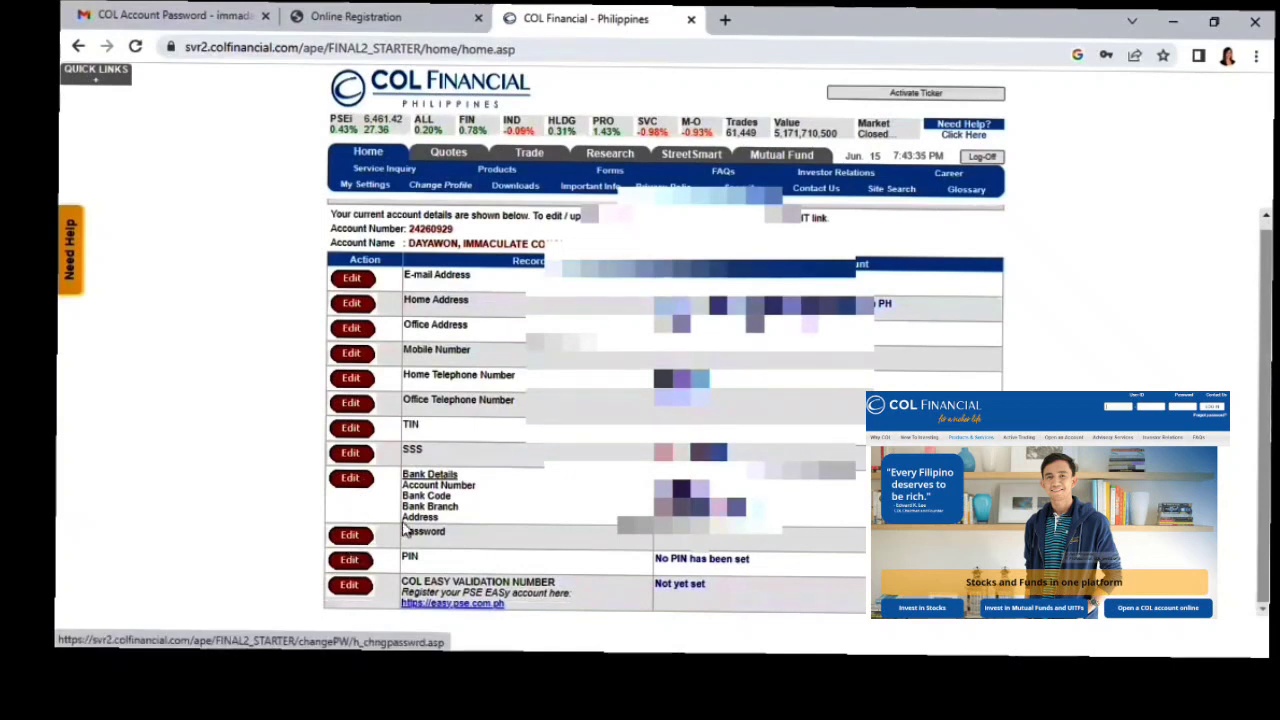